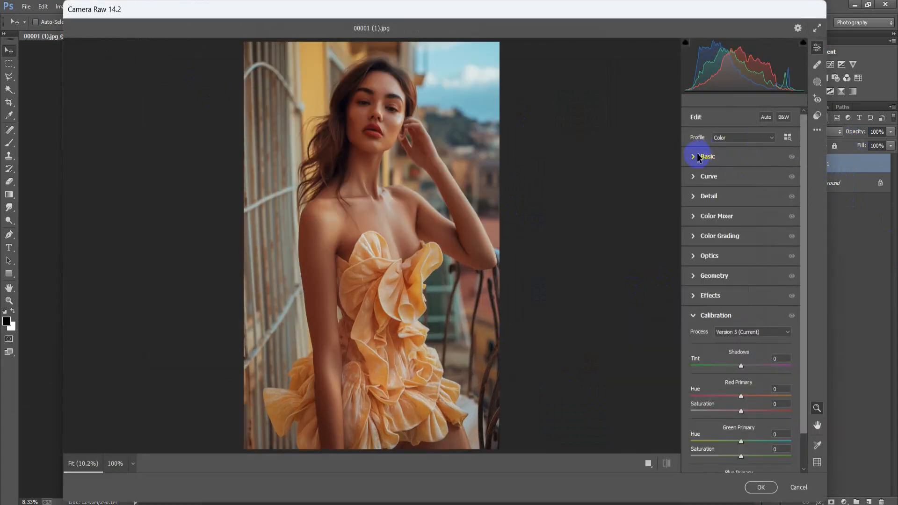
Step: Switch the white balance to Custom and set Tint to -10
left_click(701, 157)
left_click(751, 172)
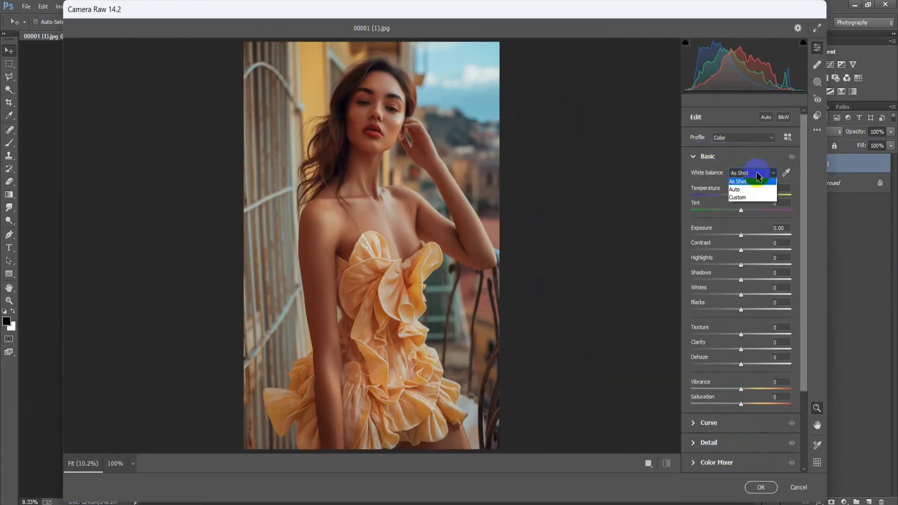
left_click(747, 199)
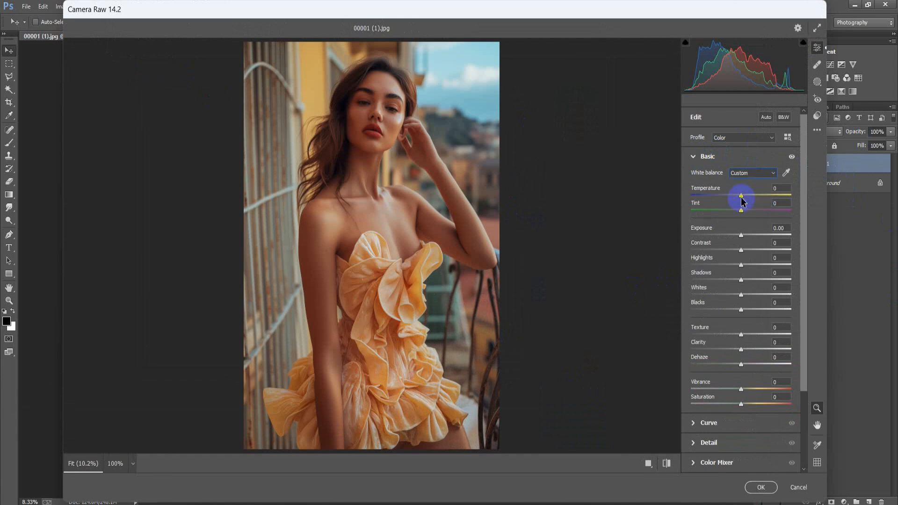
left_click_drag(742, 214, 737, 216)
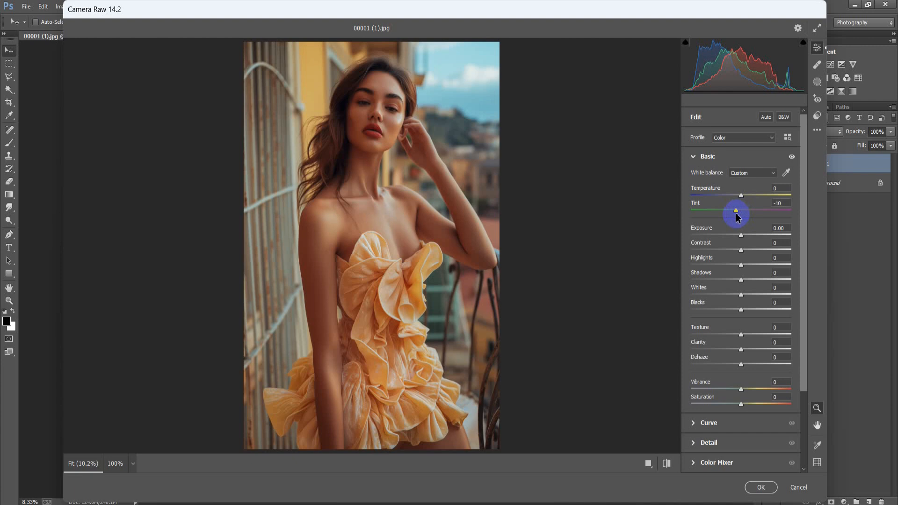
Step: Adjust the basic tones: Contrast -10, Highlights -30, Shadows +10, Whites -30 and Blacks +10
left_click_drag(742, 250, 736, 253)
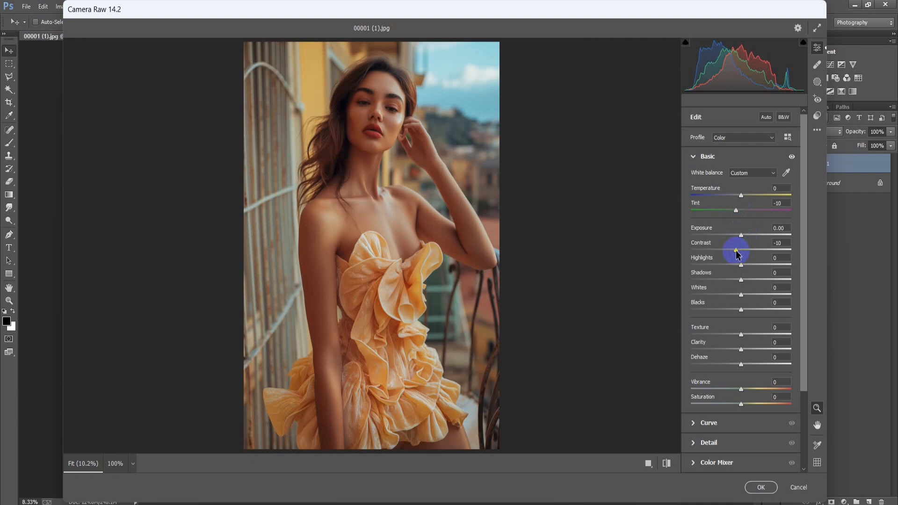
left_click_drag(741, 269, 727, 274)
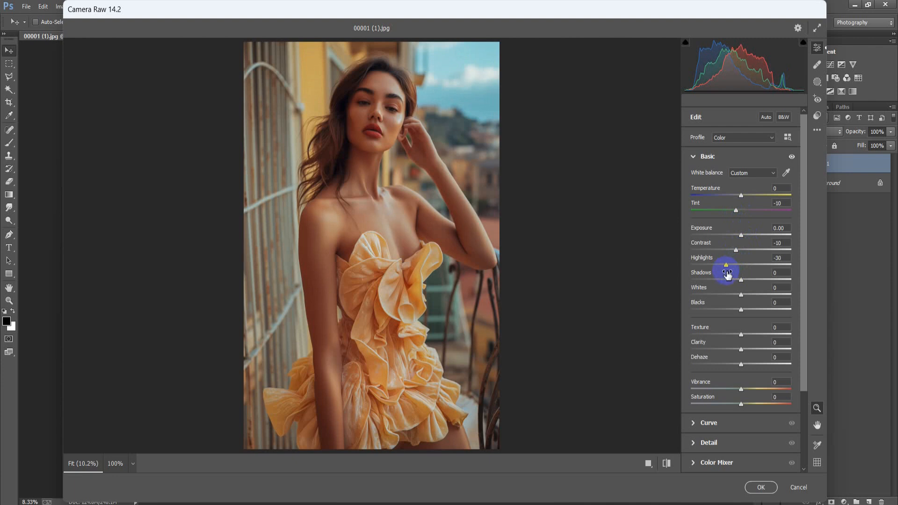
left_click_drag(740, 281, 746, 283)
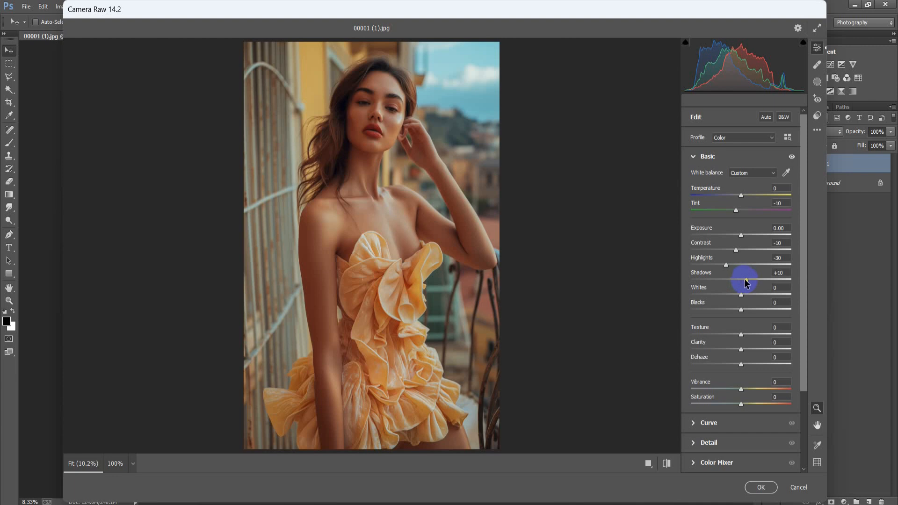
left_click_drag(740, 295, 728, 298)
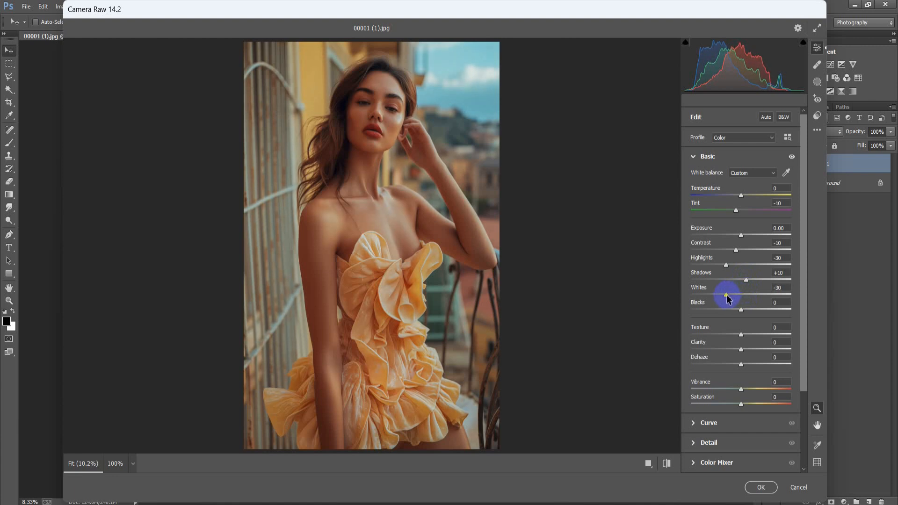
left_click_drag(741, 310, 746, 311)
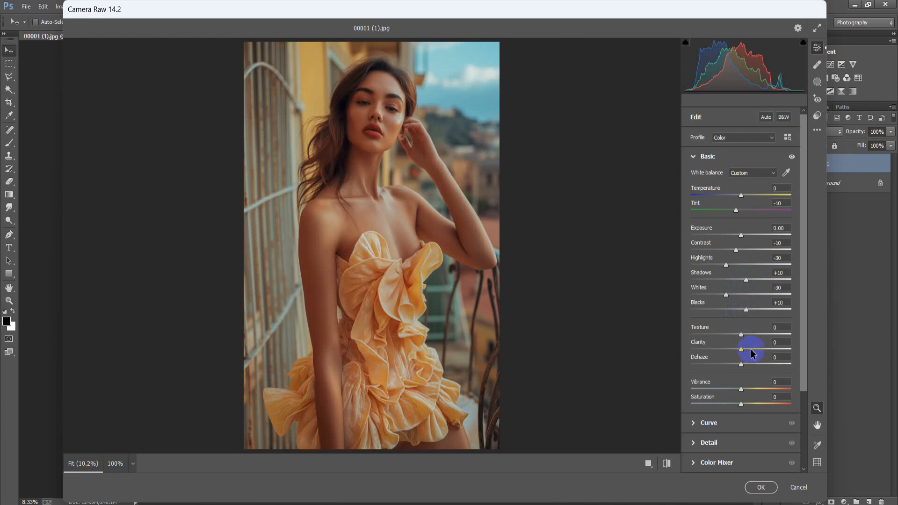
Step: Set Dehaze to +20, Vibrance to +30 and overall Saturation to -10 in the basic adjustments
left_click_drag(742, 365, 750, 368)
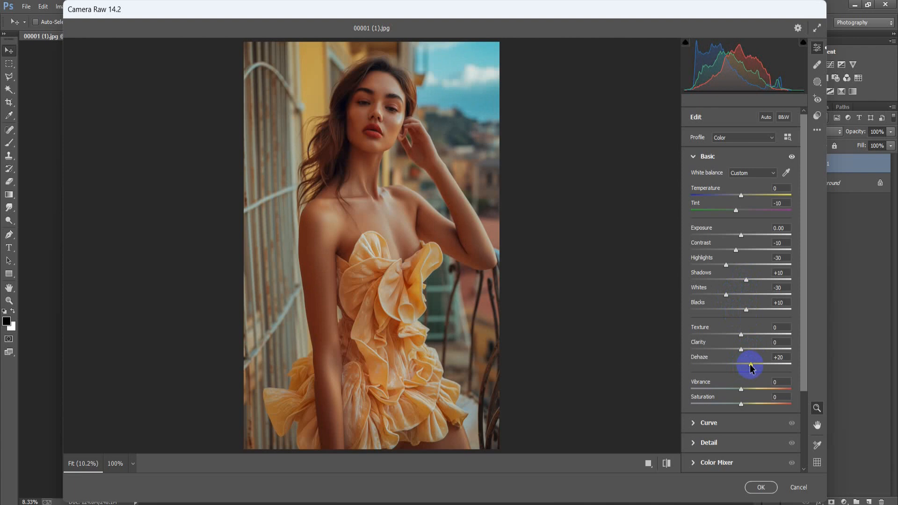
left_click_drag(739, 395, 757, 394)
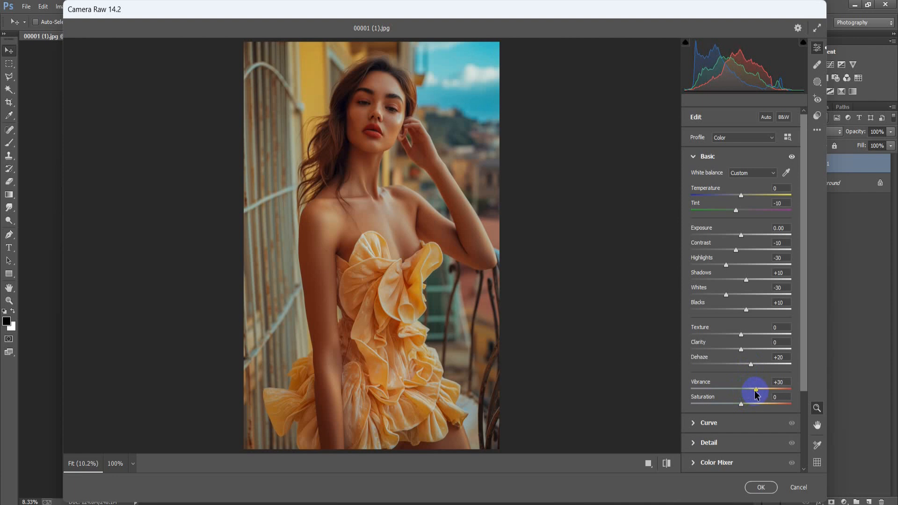
left_click_drag(743, 404, 738, 408)
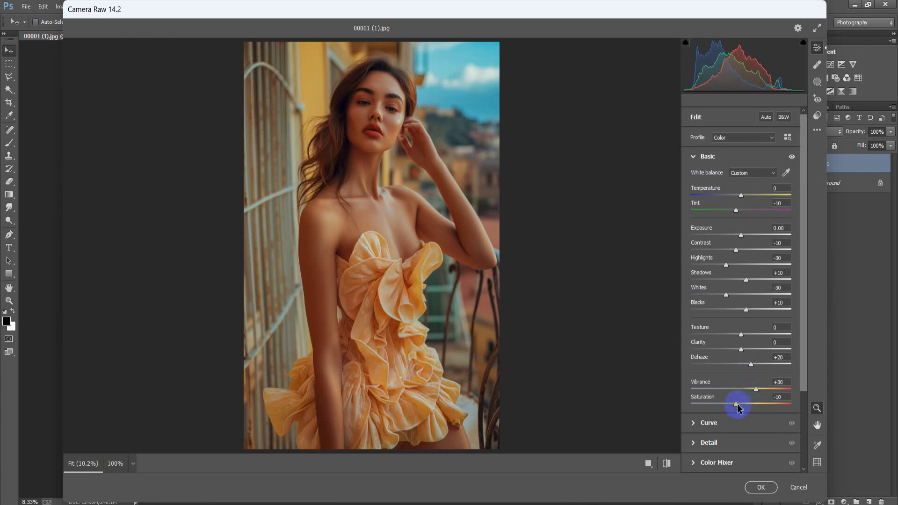
left_click(695, 156)
Step: Darken the combined RGB point curve with points at input 69, output 56 and input 134, output 122
left_click(694, 177)
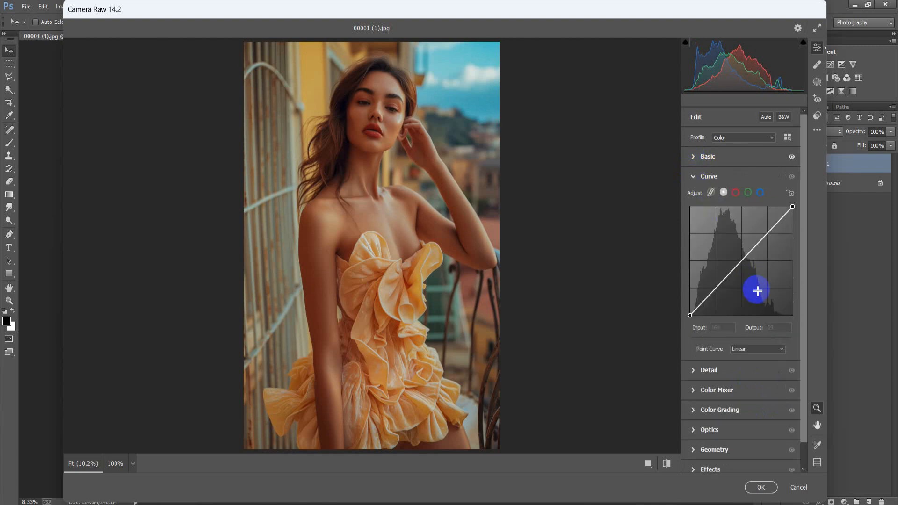
left_click(723, 193)
left_click_drag(727, 278, 719, 293)
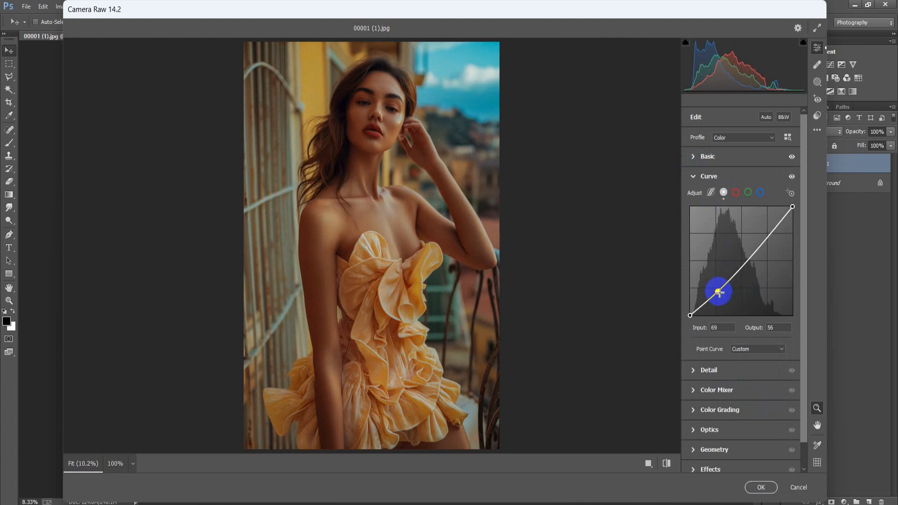
left_click_drag(746, 264, 743, 263)
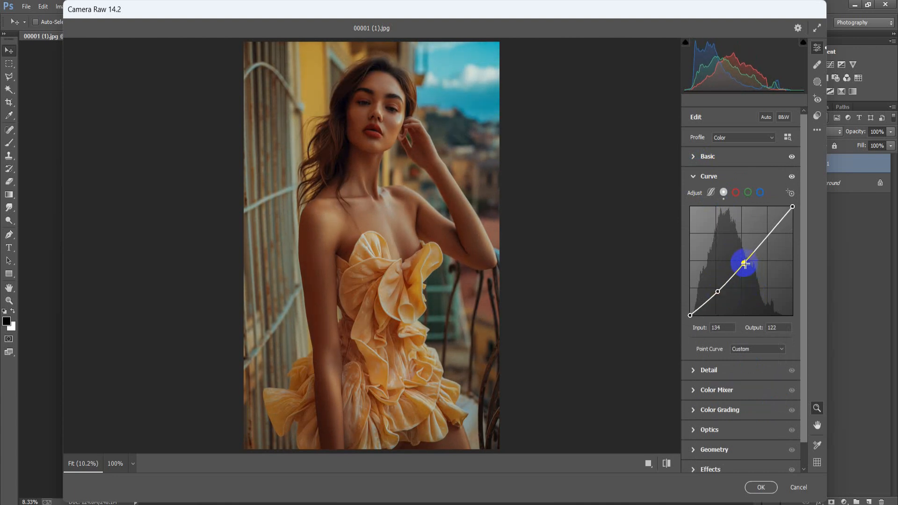
Step: Shape the red channel curve with input/output points at 57/70, 130/128 and 192/191
left_click(737, 198)
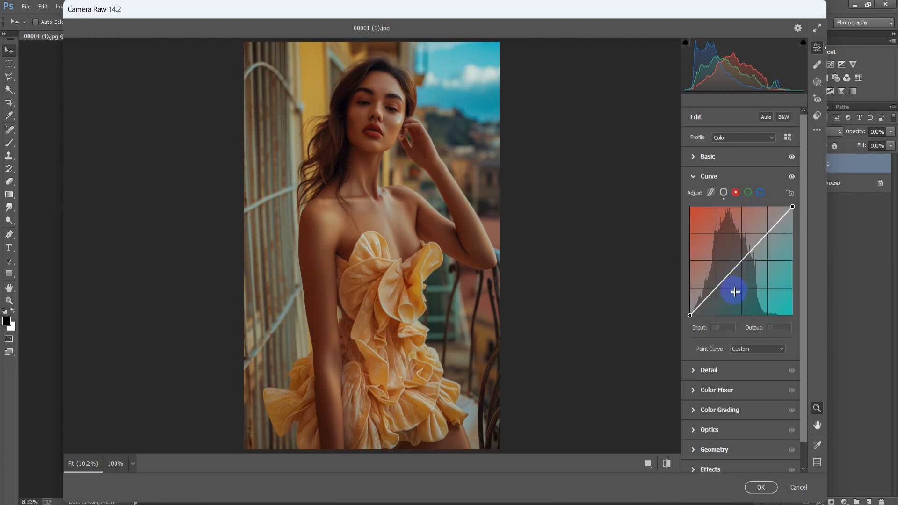
left_click_drag(714, 290, 713, 285)
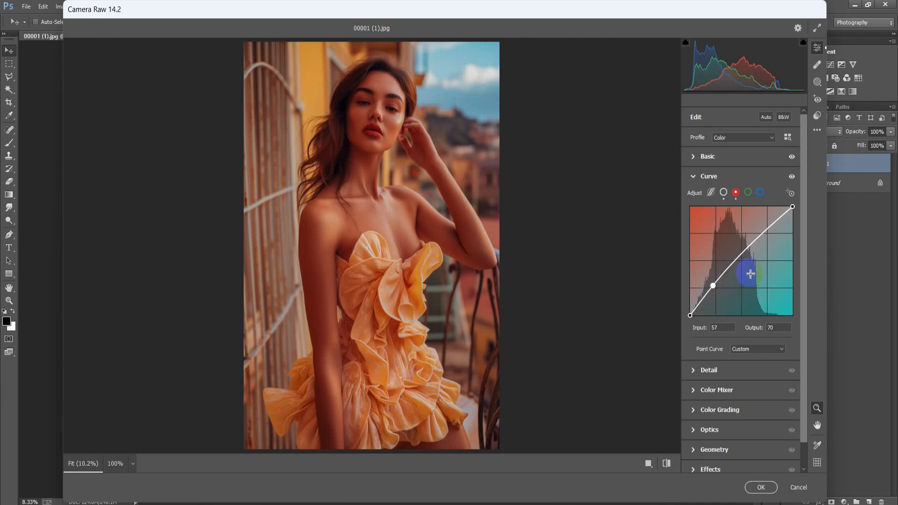
left_click(742, 260)
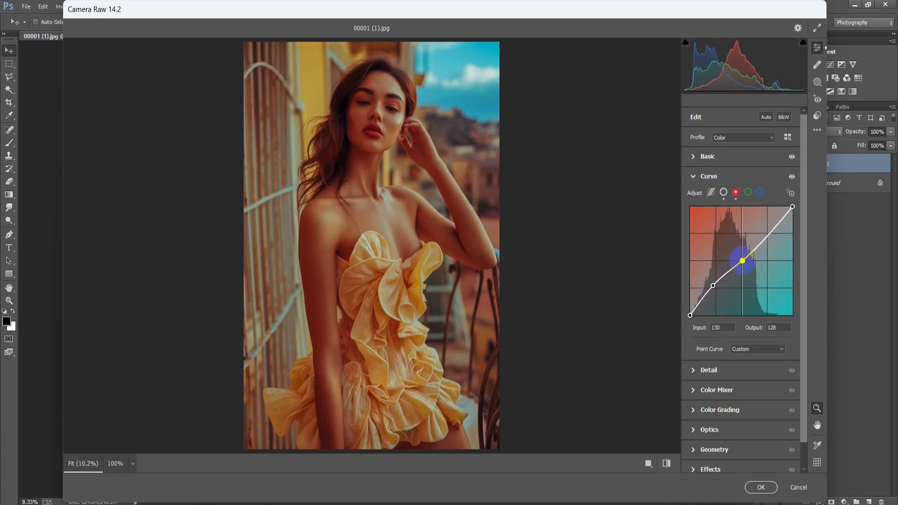
left_click_drag(769, 234, 767, 234)
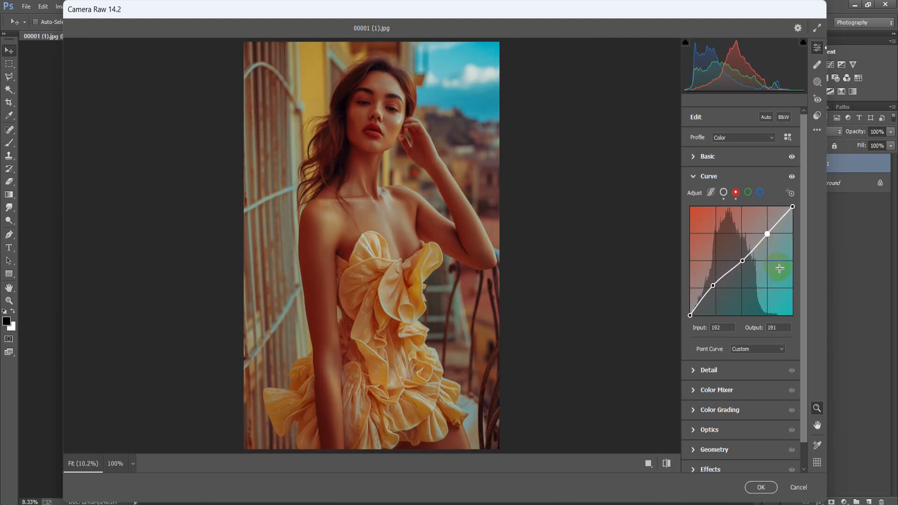
Step: Shape the green channel curve with input/output points at 68/71, about 129/130 and 195/193
left_click(748, 193)
left_click_drag(717, 285, 717, 285)
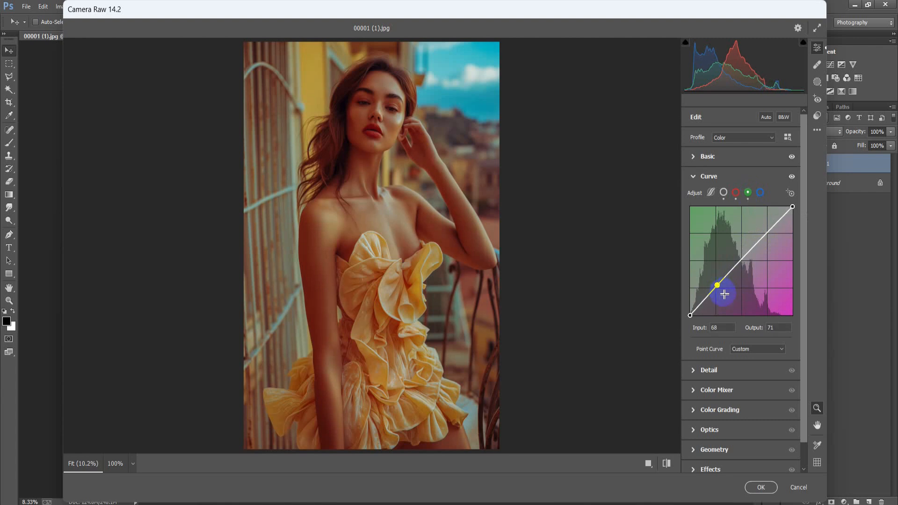
left_click_drag(742, 260, 742, 259)
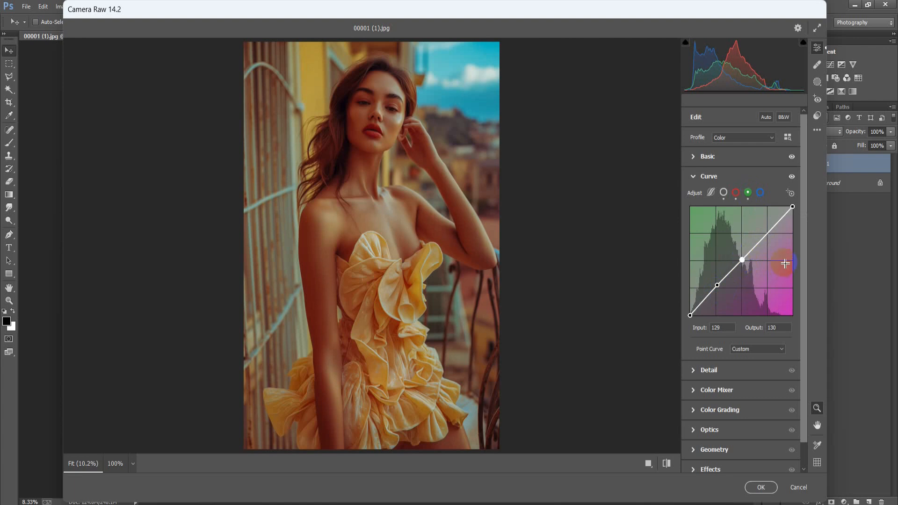
left_click(768, 232)
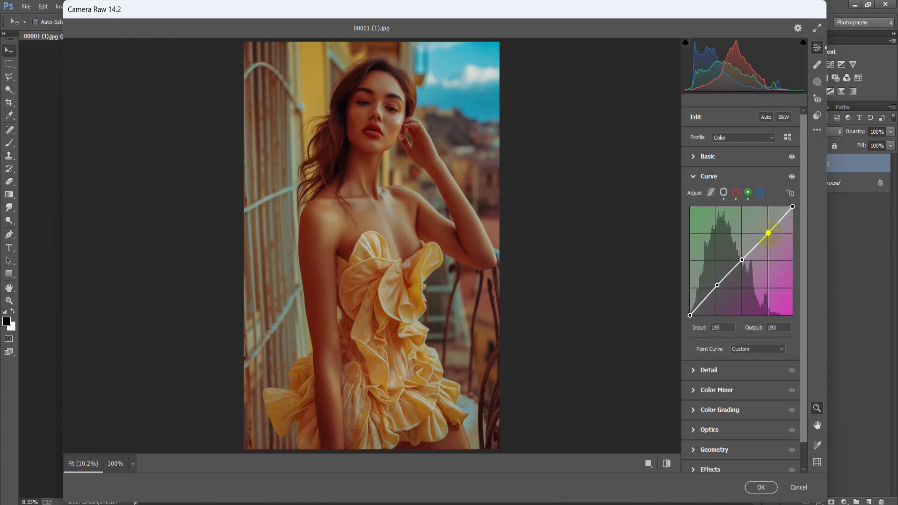
left_click_drag(741, 260, 740, 260)
Step: Add shadow and midtone points to the blue channel curve and raise its highlights with a point at input 192, output 199
left_click(761, 193)
left_click_drag(717, 287, 717, 287)
left_click_drag(742, 258, 741, 259)
left_click_drag(767, 232, 767, 230)
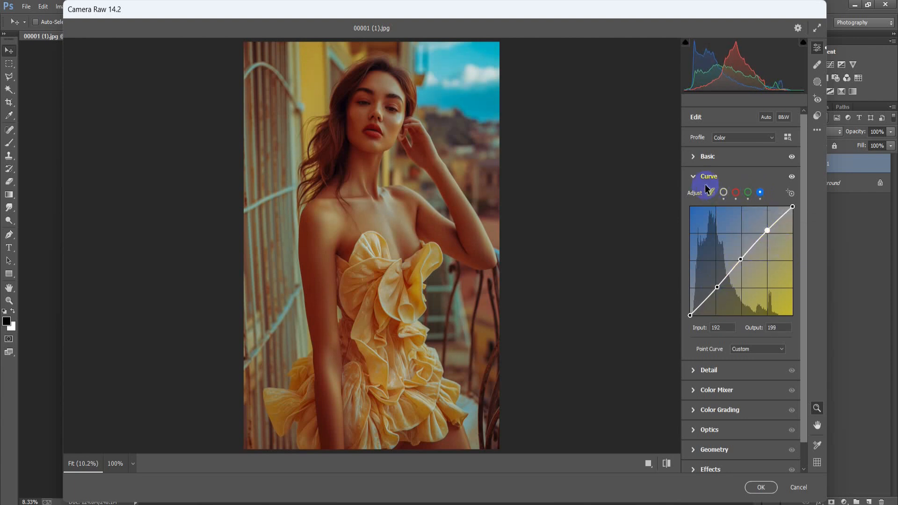
left_click(693, 176)
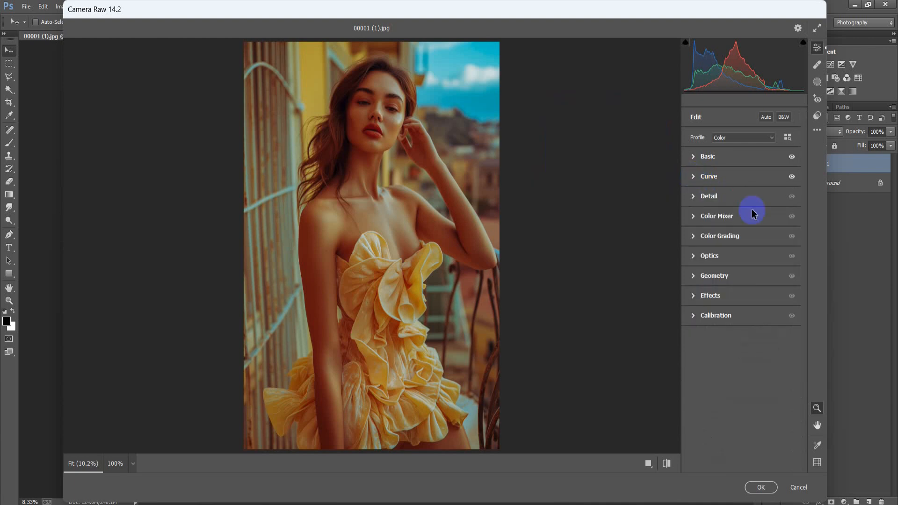
Step: Set Noise Reduction to 10 and Color Noise Reduction to 15 in the detail adjustments
left_click(693, 198)
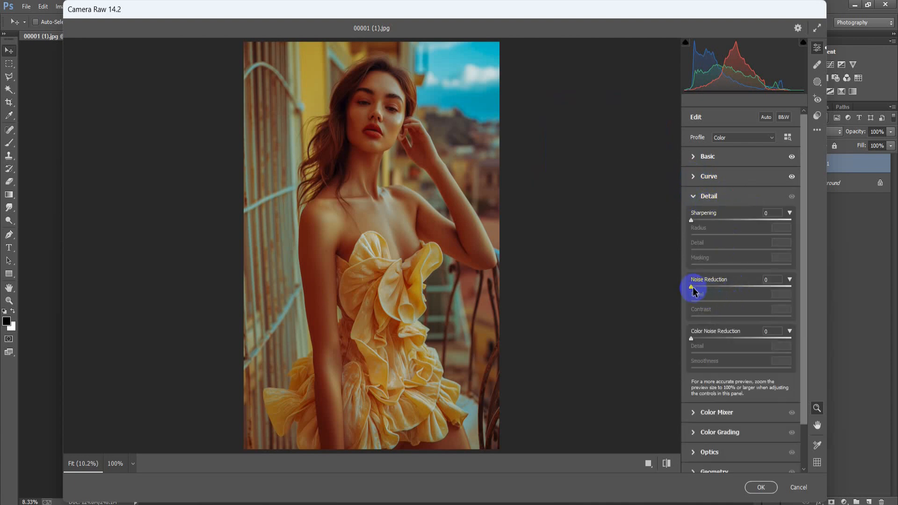
left_click_drag(693, 290, 705, 293)
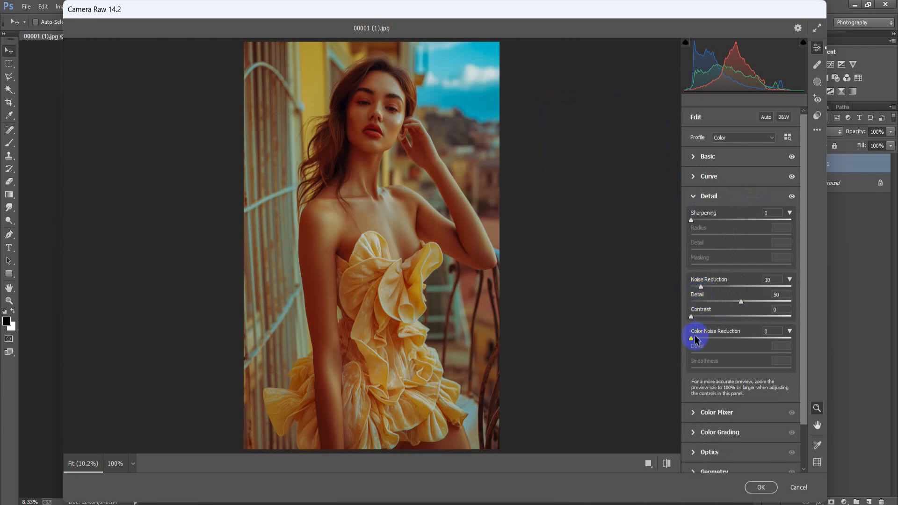
left_click_drag(691, 338, 708, 344)
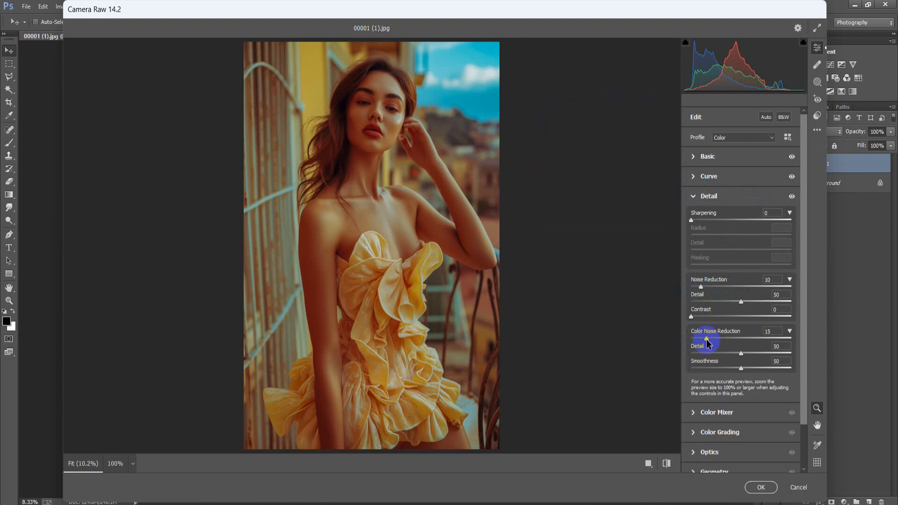
left_click(694, 198)
Step: Set the Color Mixer hues to Reds -60, Oranges -10, Yellows -50, Greens +100 and Blues -31
left_click(695, 216)
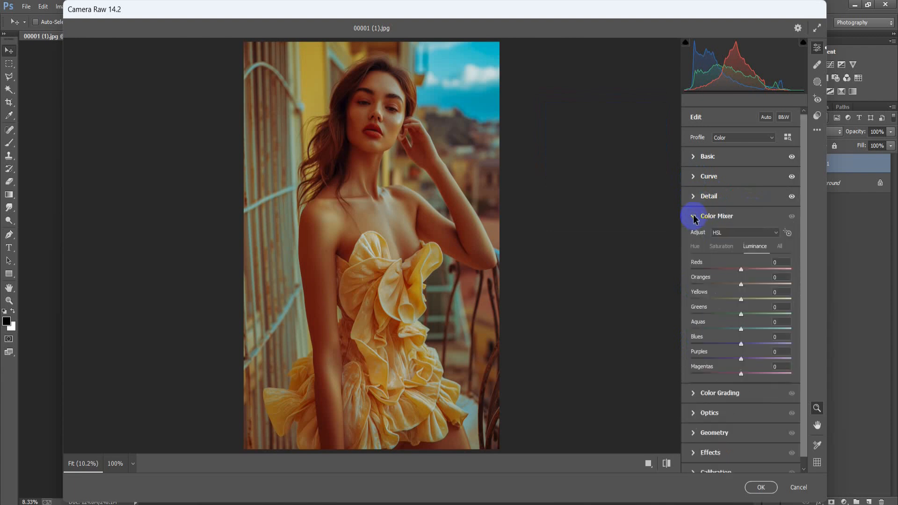
left_click(696, 247)
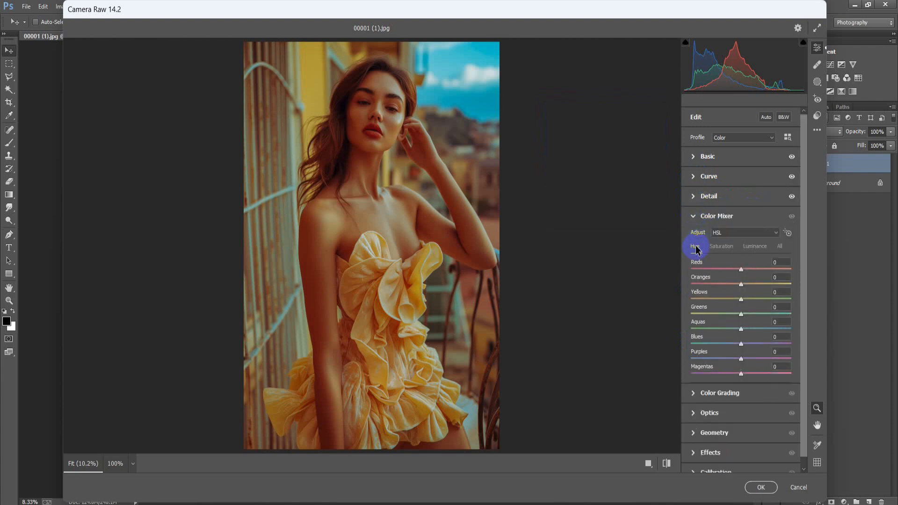
left_click_drag(741, 270, 710, 282)
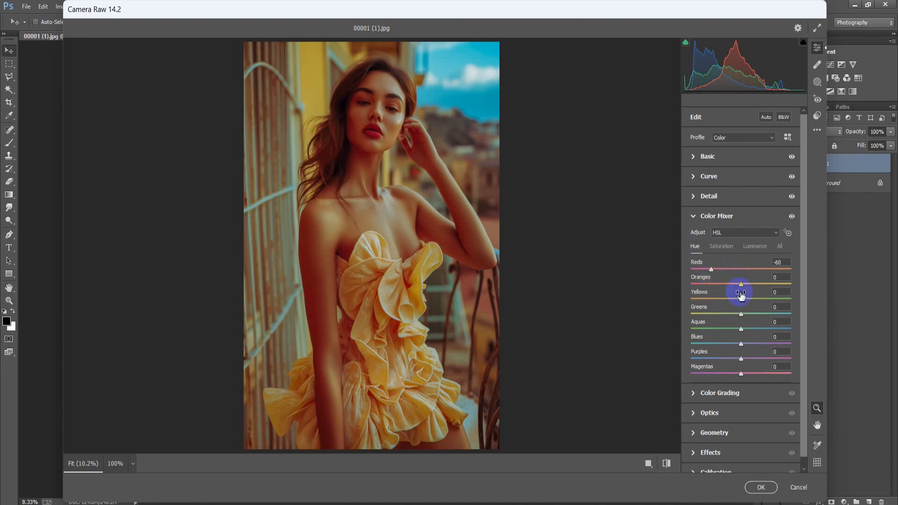
left_click_drag(743, 286, 718, 312)
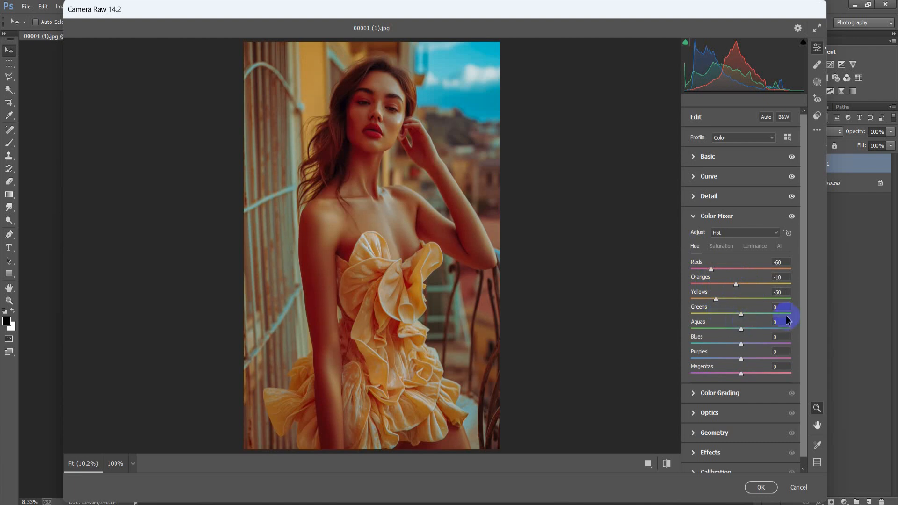
left_click_drag(743, 317, 797, 319)
left_click_drag(748, 344, 728, 350)
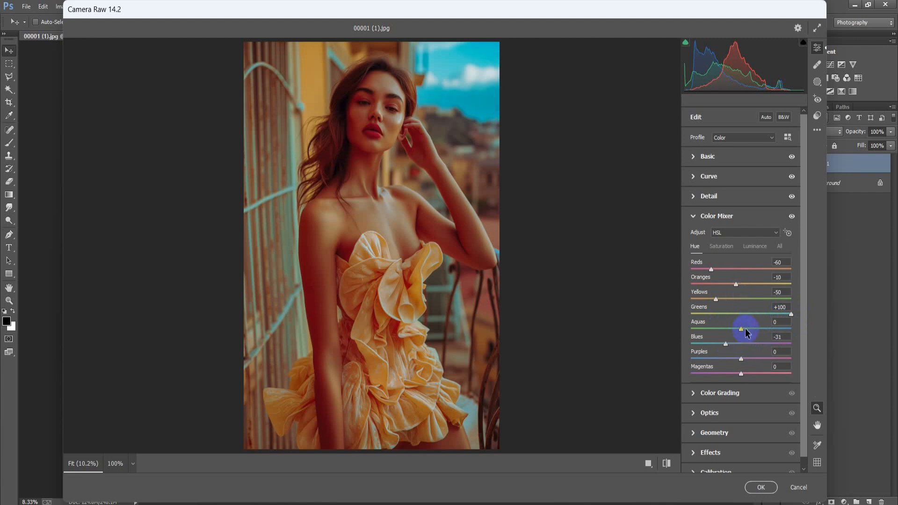
Step: Set the Color Mixer saturation to Reds -10, Oranges -30 and Yellows -30
left_click(730, 248)
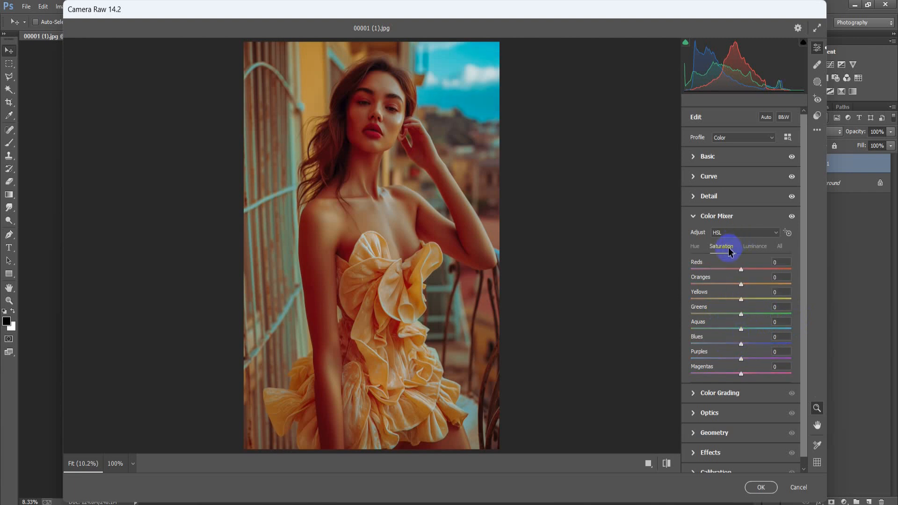
left_click_drag(742, 271, 737, 274)
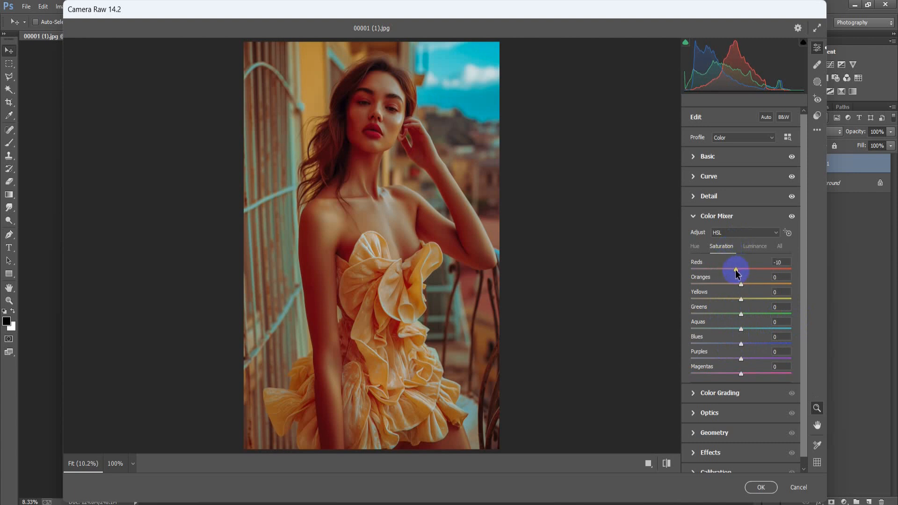
left_click(742, 282)
left_click_drag(743, 285, 734, 288)
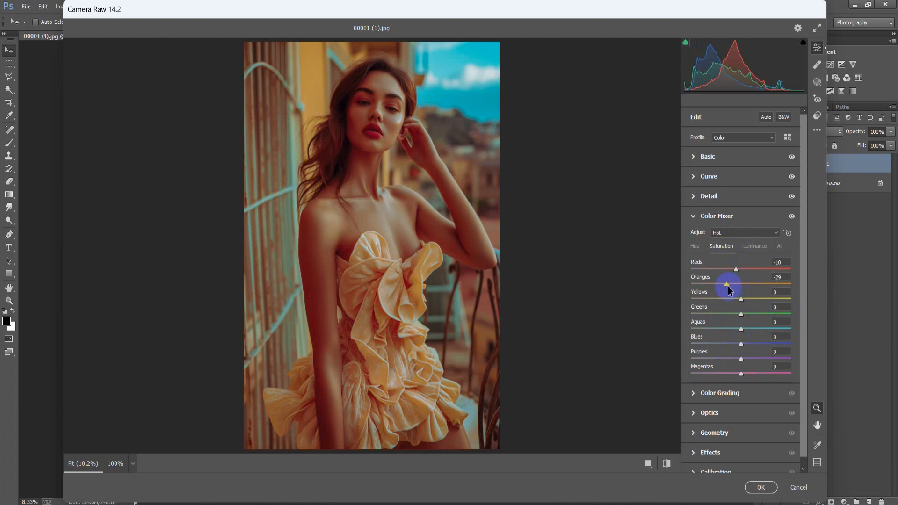
left_click_drag(727, 286, 730, 290)
left_click(741, 299)
left_click_drag(741, 298, 728, 304)
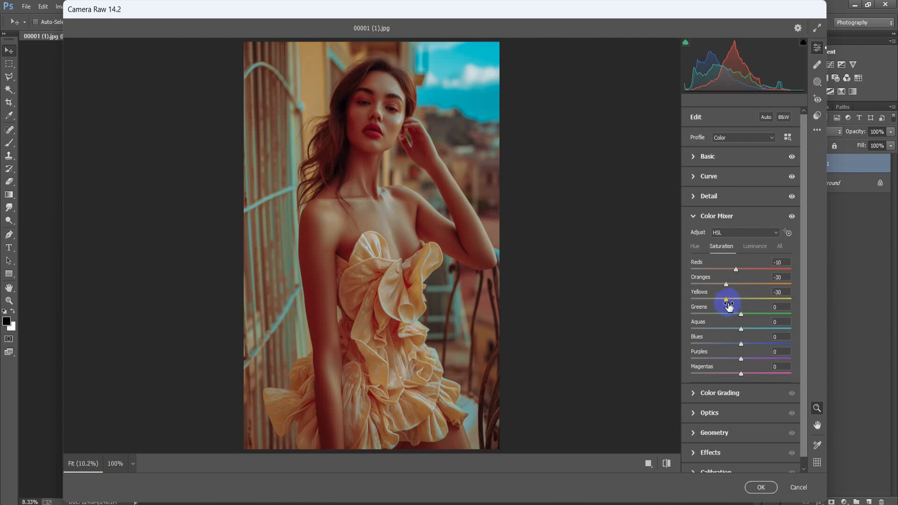
Step: Set the Color Mixer saturation to Greens -90, Aquas -50, Blues -50, Purples -50 and Magentas -49
left_click_drag(741, 314, 697, 323)
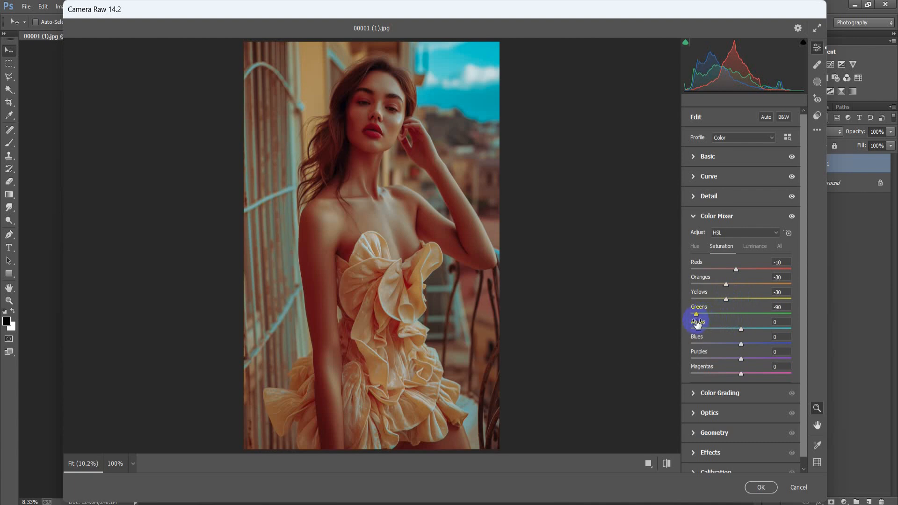
left_click_drag(741, 333, 721, 379)
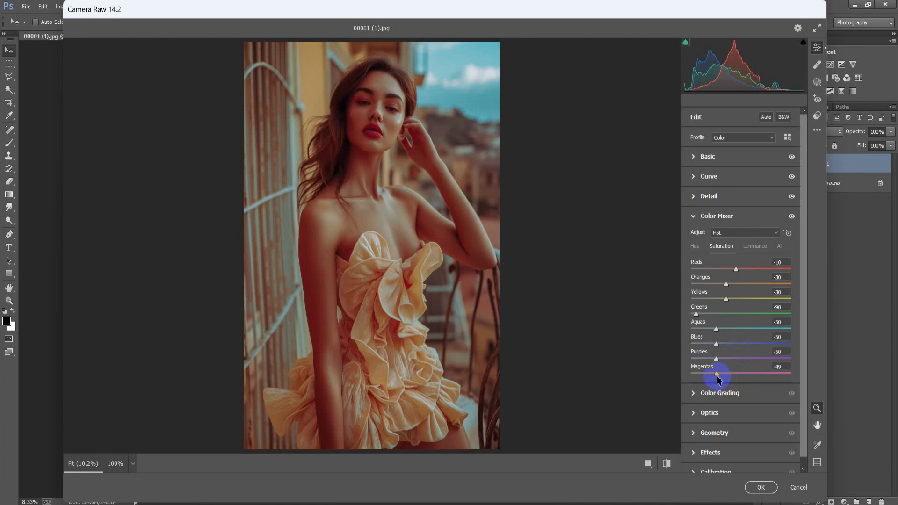
Step: Set the Color Mixer luminance to Reds +20, Oranges +15, Yellows +30 and Greens -30
left_click(755, 248)
left_click_drag(741, 274, 745, 275)
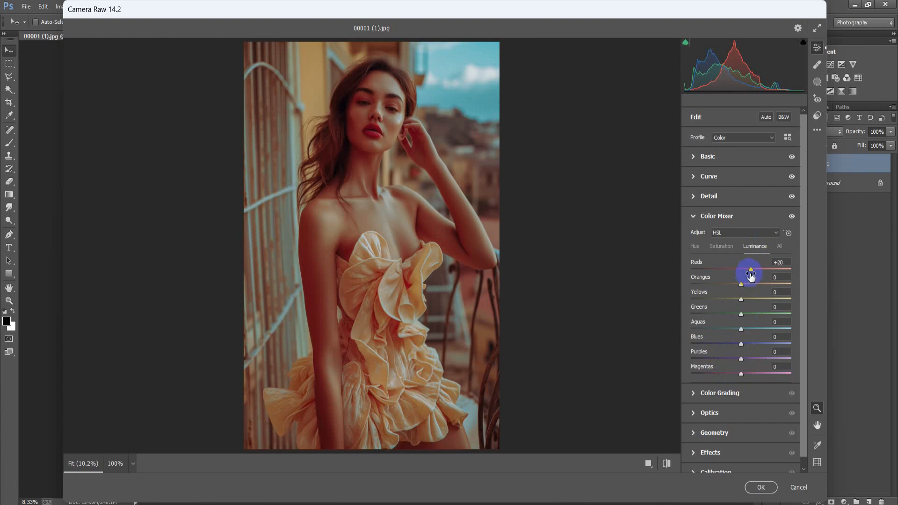
left_click_drag(741, 284, 744, 283)
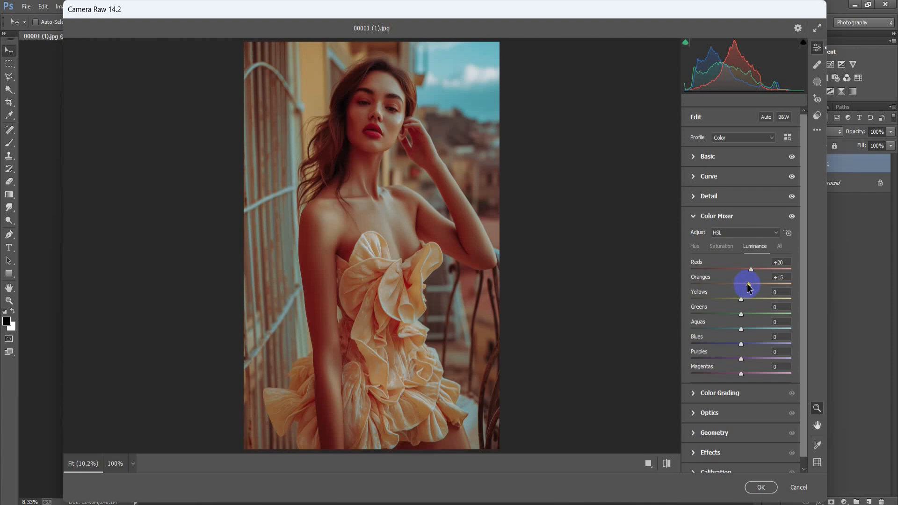
left_click_drag(741, 299, 753, 303)
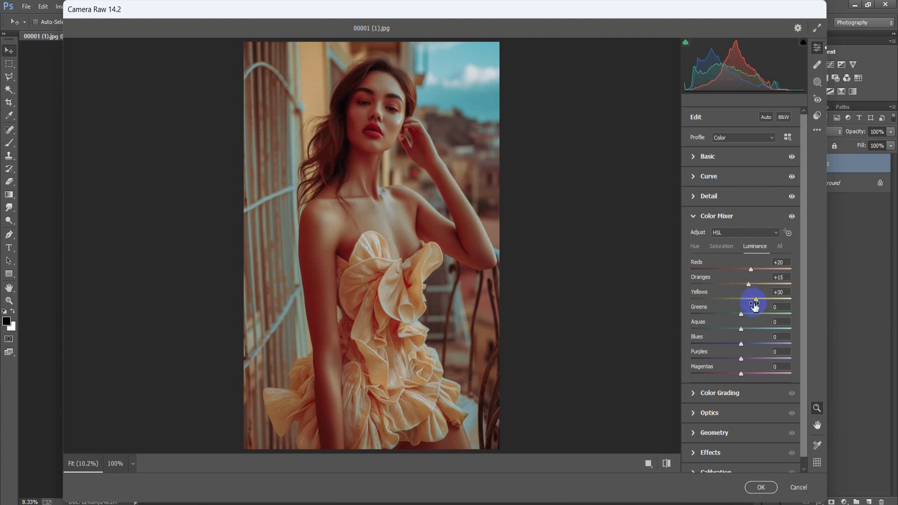
left_click_drag(743, 316, 730, 320)
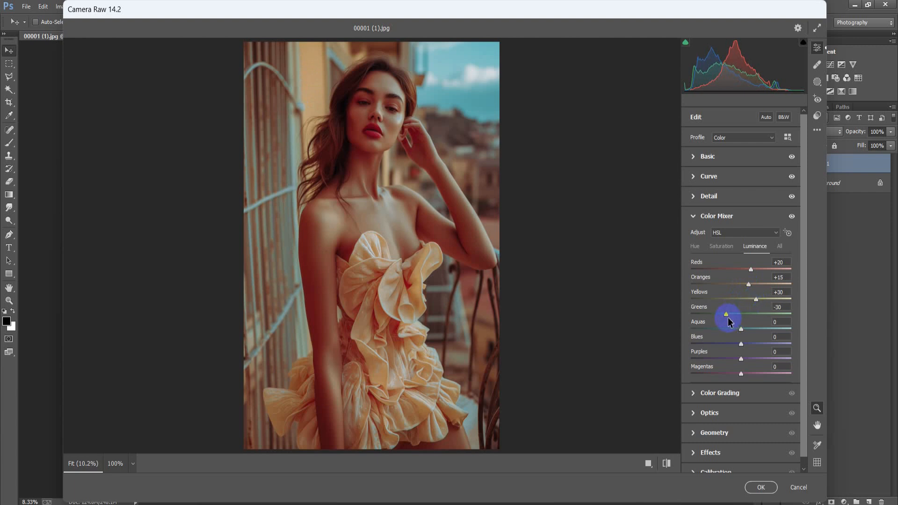
left_click(692, 218)
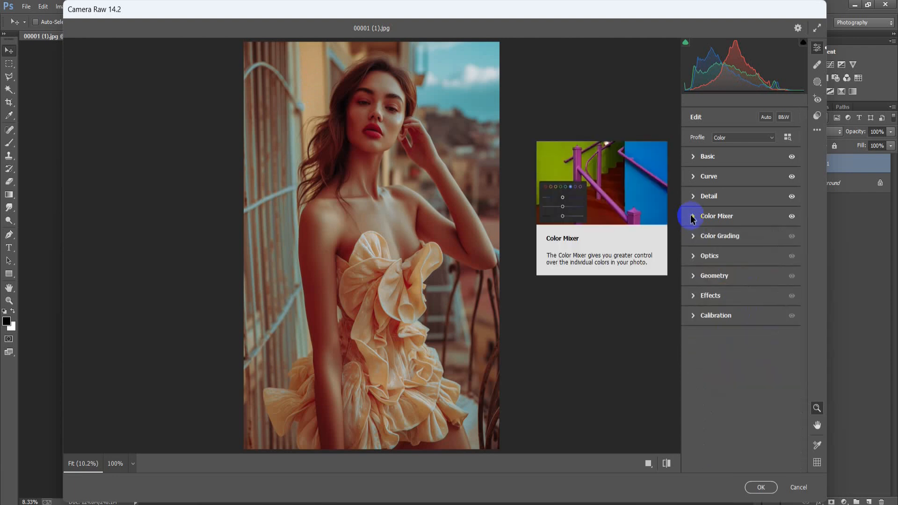
Step: Color grade the shadows with hue 40 and saturation 10, and the highlights with saturation 10
left_click(692, 238)
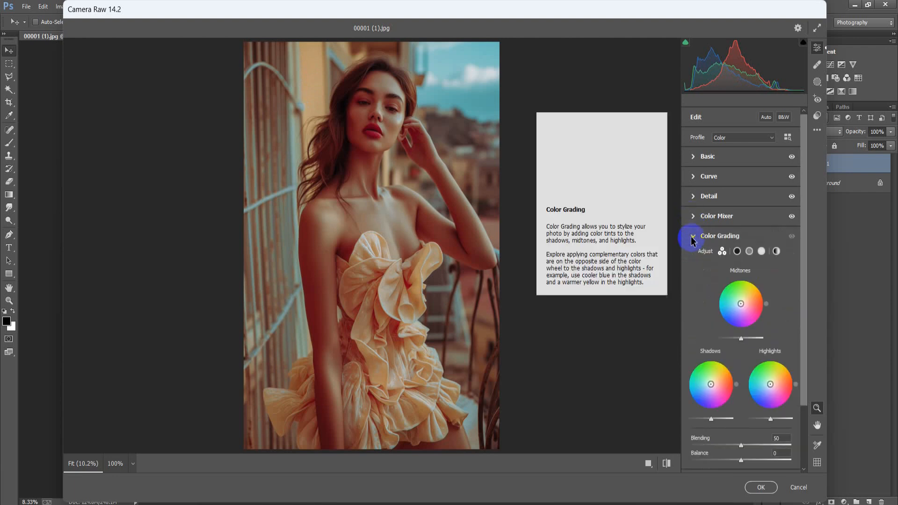
left_click(737, 253)
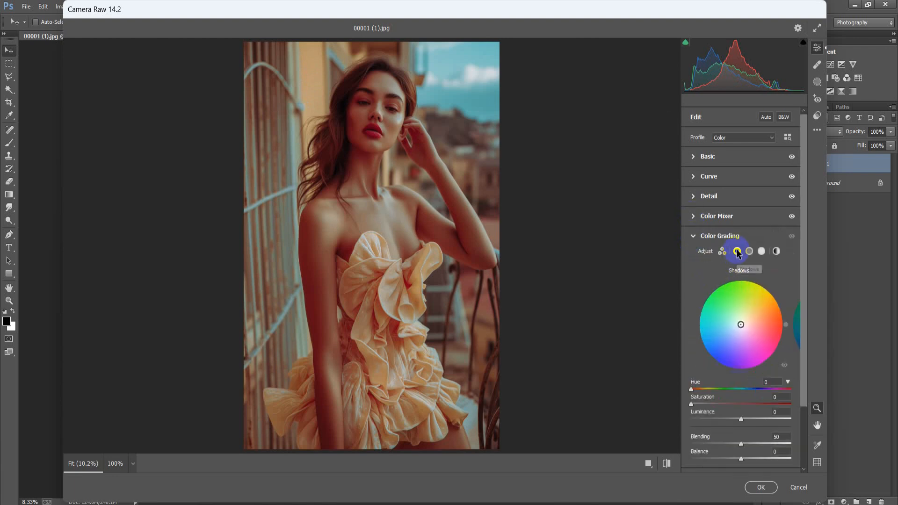
mouse_move(691, 389)
left_mouse_down()
mouse_move(703, 392)
mouse_move(689, 407)
mouse_move(703, 410)
left_mouse_up()
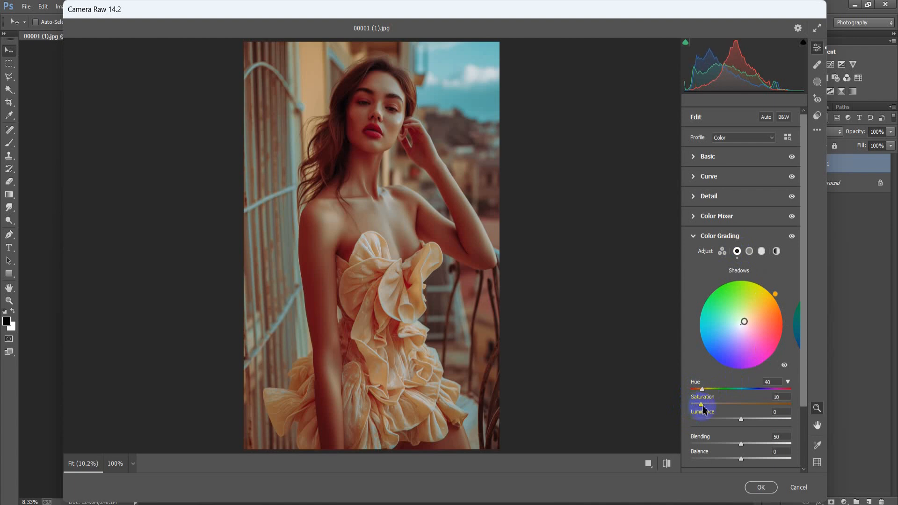
left_click(761, 253)
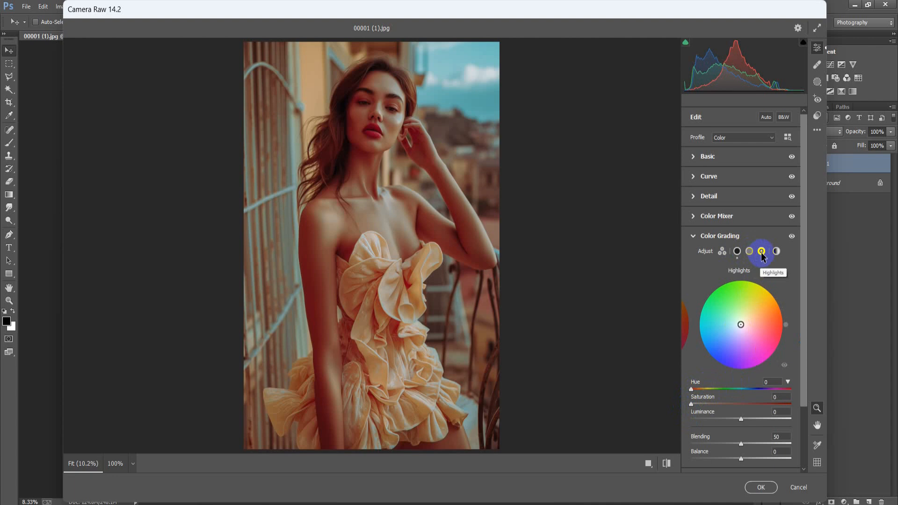
left_click_drag(693, 405, 701, 406)
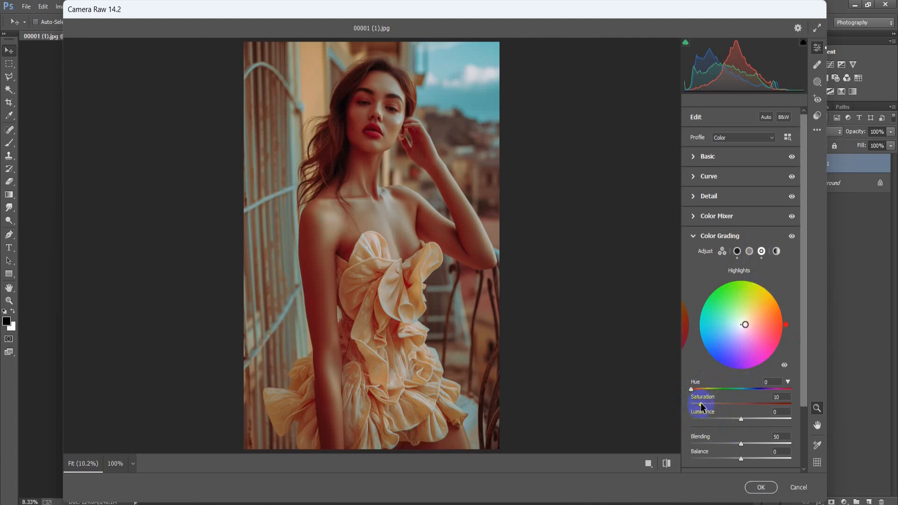
Step: Compare the portrait before and after side by side and apply the Camera Raw adjustments to the layer
left_click(666, 465)
left_click(666, 464)
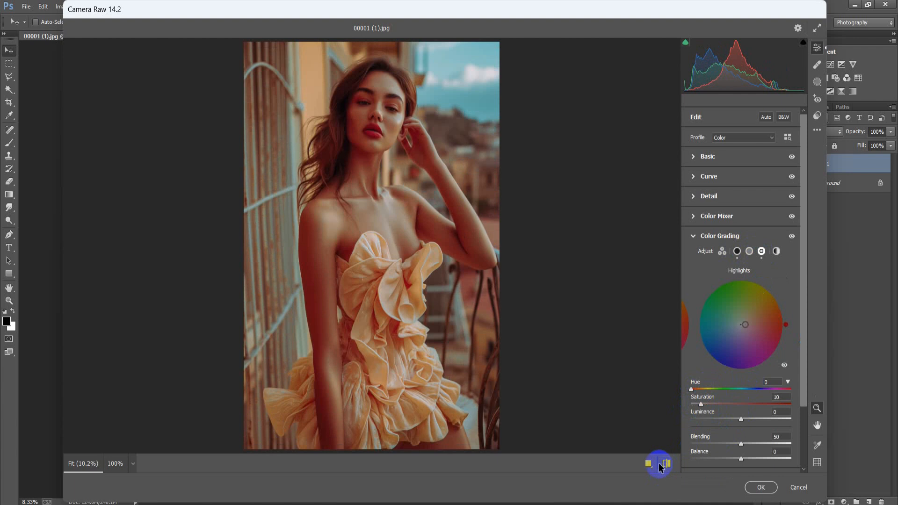
left_click(648, 464)
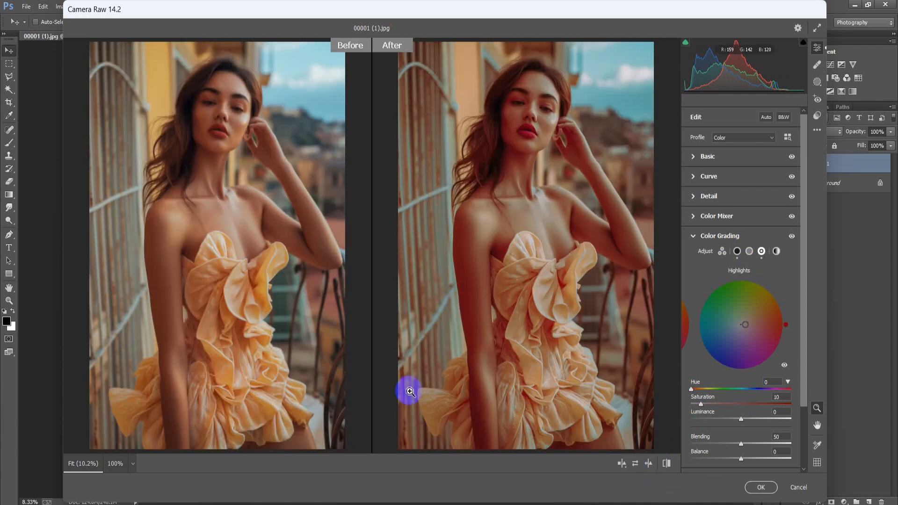
left_click(760, 488)
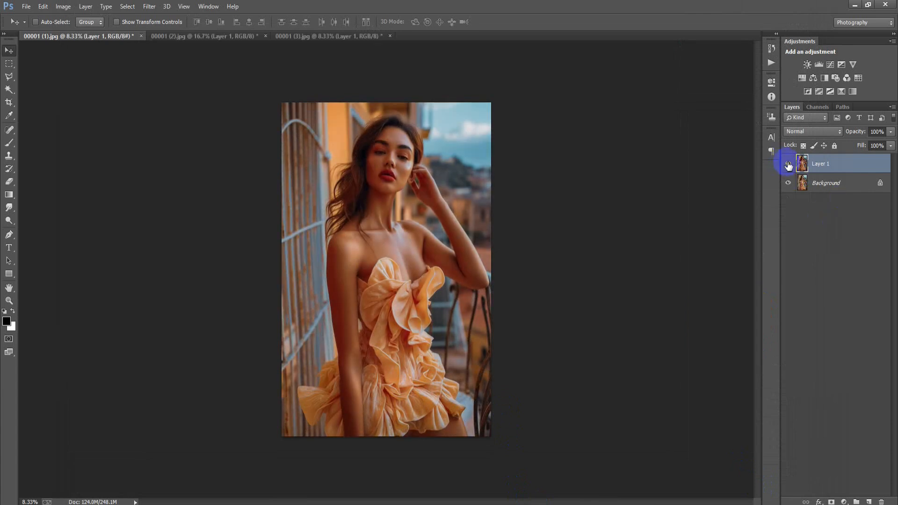
Step: Toggle the visibility of Layer 1 to compare the graded portrait with the original
left_click(788, 164)
left_click(788, 164)
left_click(788, 164)
left_click(788, 164)
Step: Switch to the document 00001 (2).jpg and toggle Layer 1 to compare its grade with the original
left_click(209, 36)
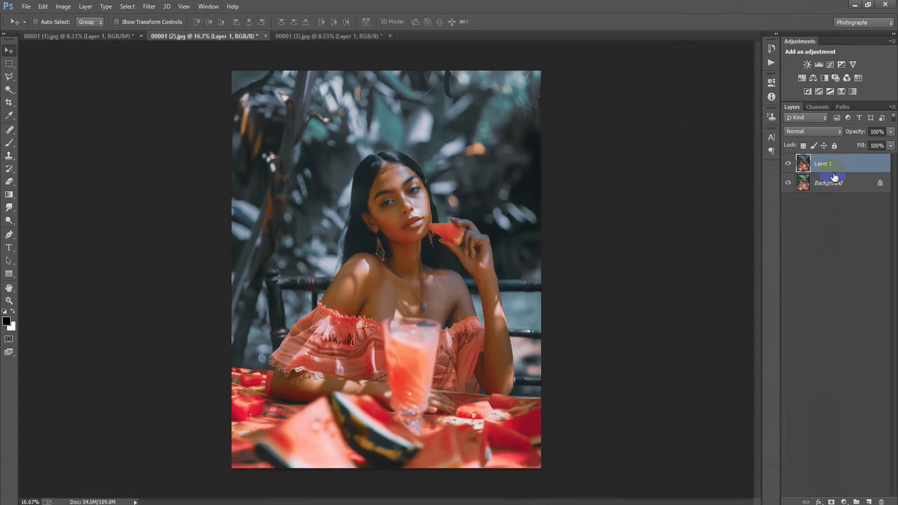
left_click(788, 164)
left_click(788, 164)
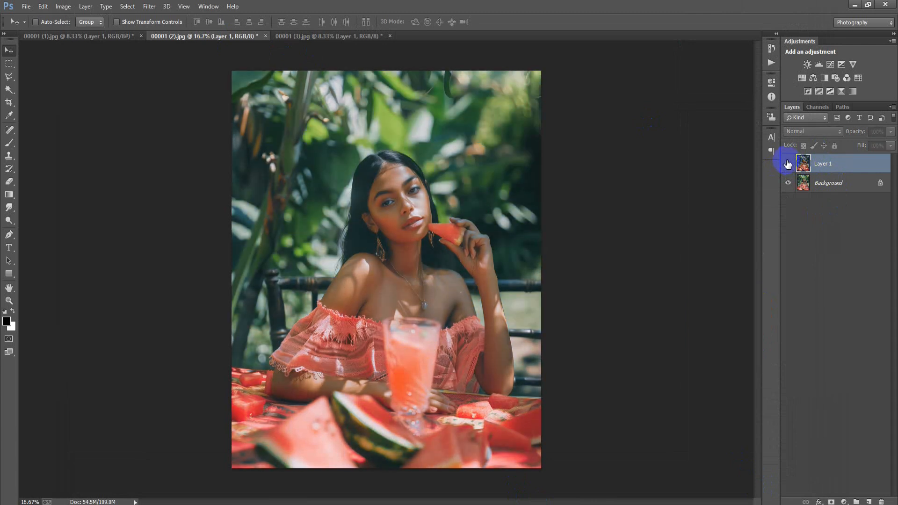
Step: Switch to the document 00001 (3).jpg and toggle Layer 1 repeatedly to compare its grade with the original
left_click(326, 36)
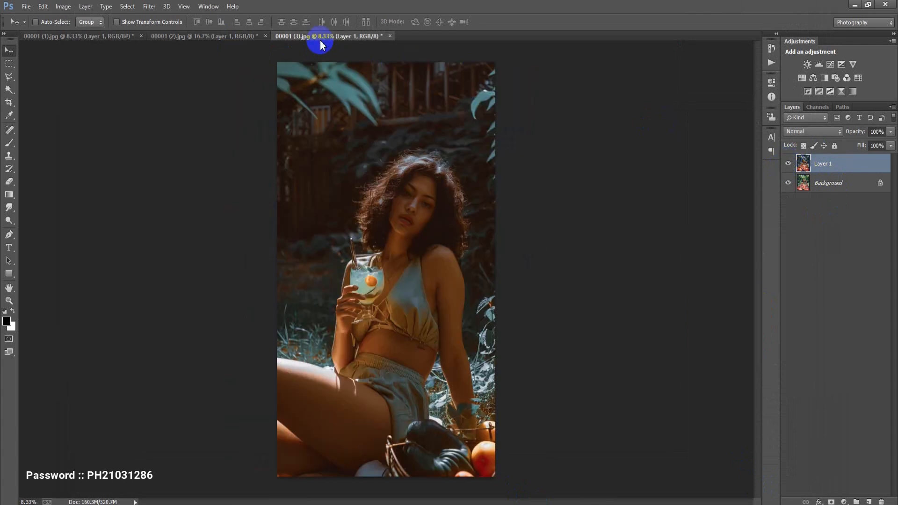
left_click(789, 163)
left_click(789, 163)
left_click(789, 163)
left_click(788, 164)
left_click(789, 164)
left_click(788, 163)
Step: Return to the document 00001 (1).jpg and toggle Layer 1 to compare the grade with the original again
left_click(74, 38)
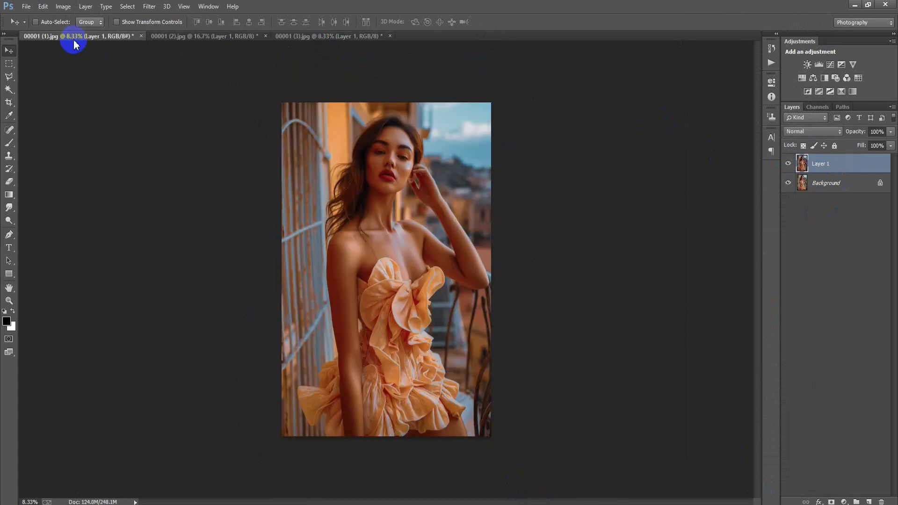
left_click(788, 163)
left_click(788, 163)
left_click(788, 163)
left_click(789, 164)
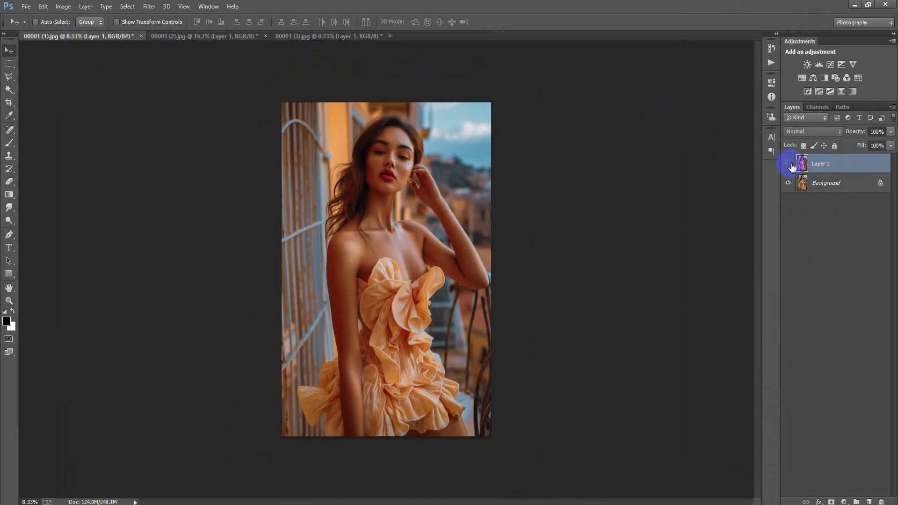